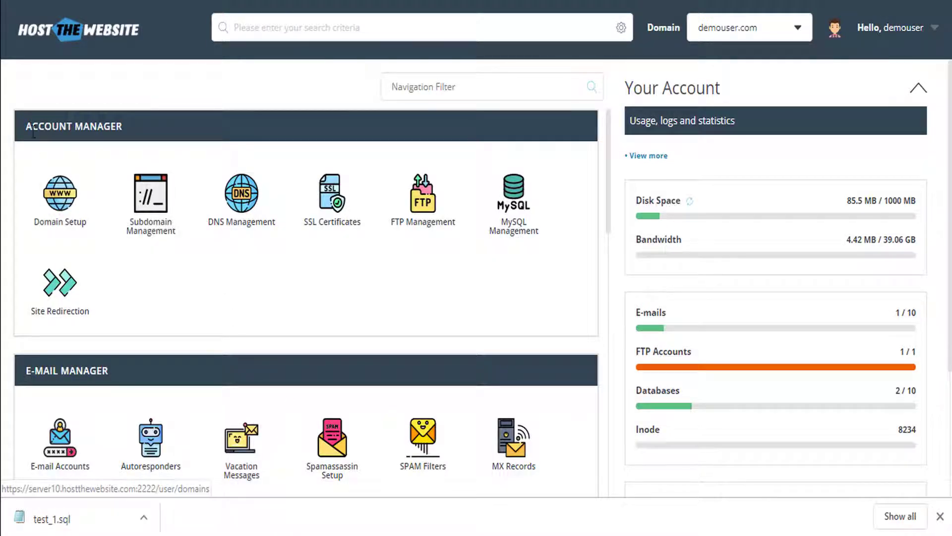
{"action": "left_click_drag", "start_coordinate": [25, 132], "coordinate": [140, 135]}
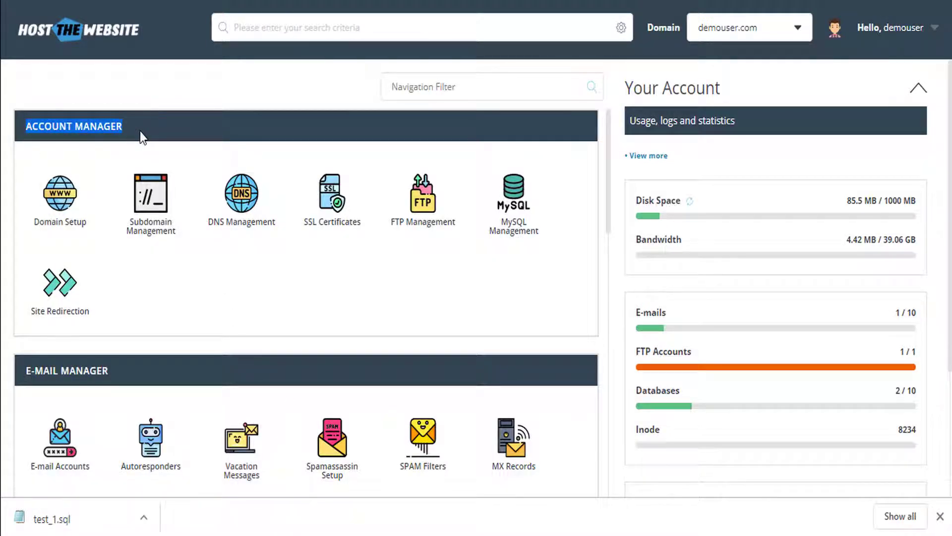
{"action": "left_click", "coordinate": [140, 131]}
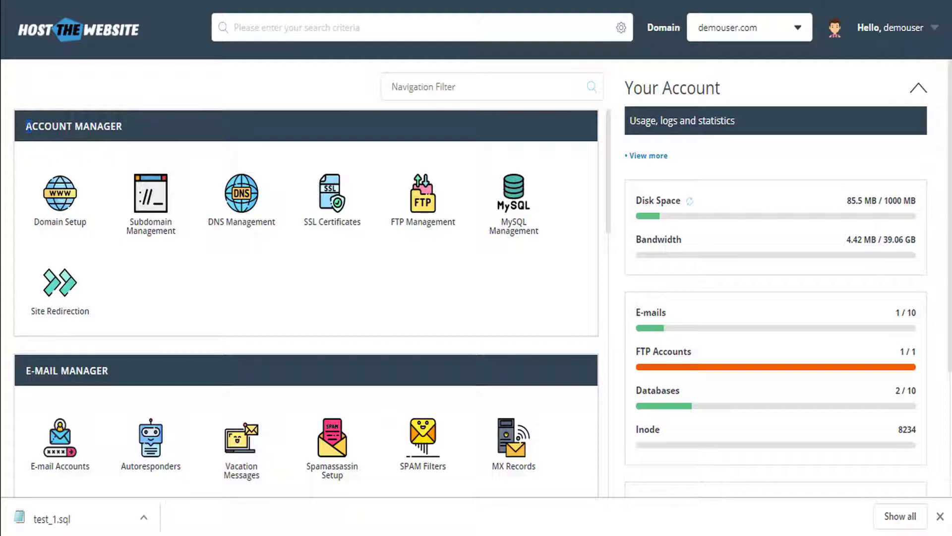
{"action": "left_click_drag", "start_coordinate": [29, 127], "coordinate": [143, 135]}
{"action": "left_click", "coordinate": [331, 284]}
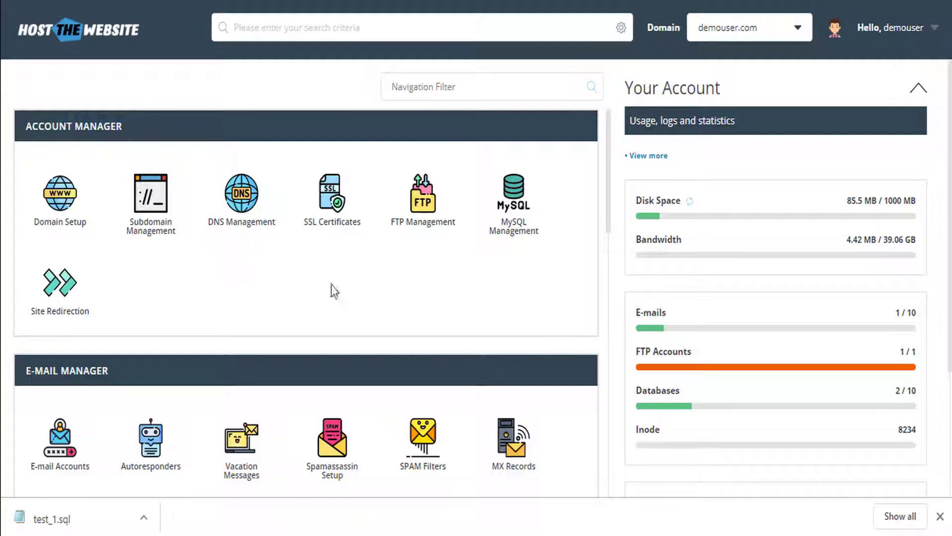
Open the hosting account's MySQL database management and locate the demouser_hellotest database
{"action": "left_click", "coordinate": [513, 188]}
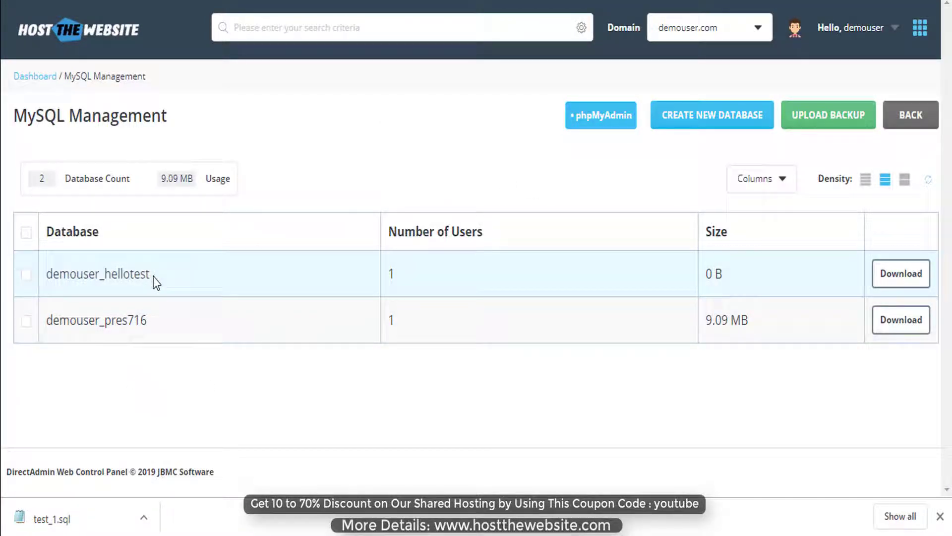
{"action": "left_click_drag", "start_coordinate": [153, 276], "coordinate": [44, 282]}
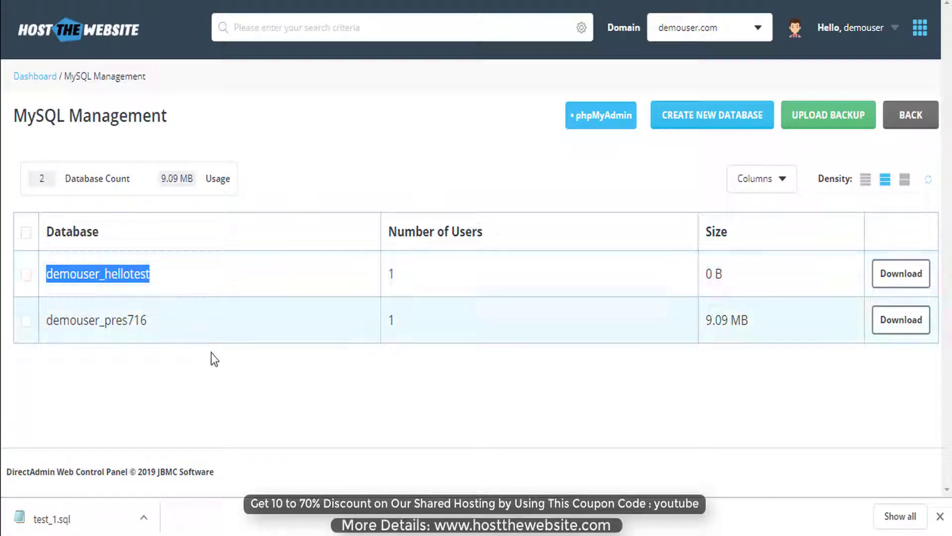
{"action": "left_click", "coordinate": [222, 421]}
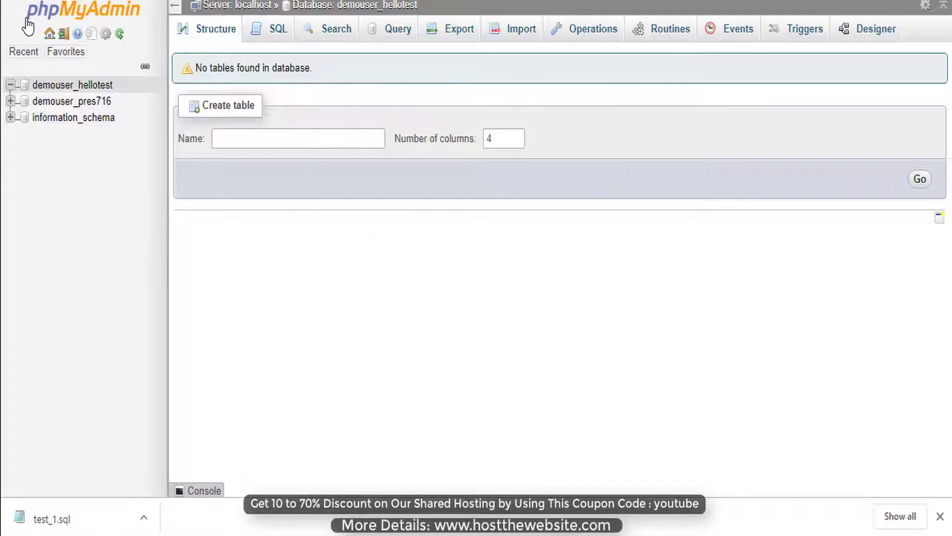
Switch to phpMyAdmin, select the demouser_hellotest database and open its import page
{"action": "left_click", "coordinate": [70, 89]}
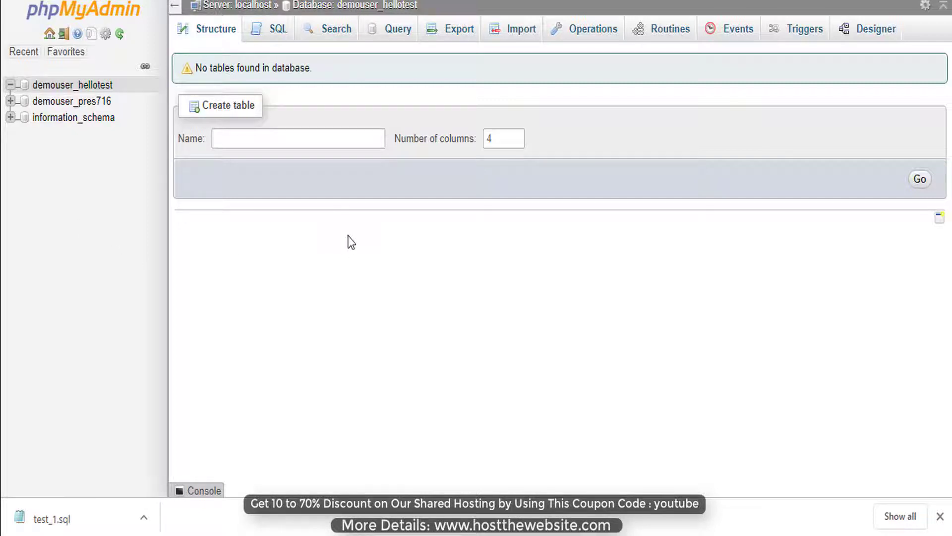
{"action": "left_click", "coordinate": [515, 33]}
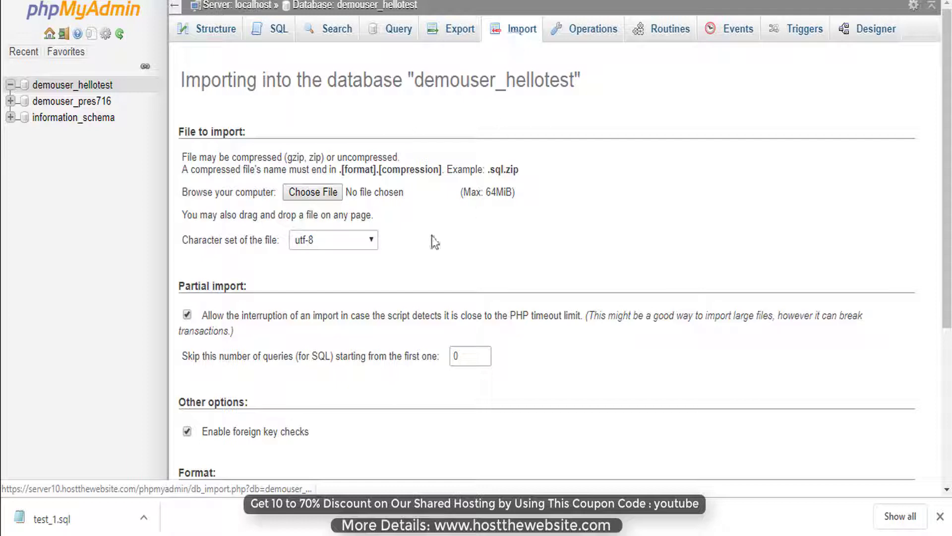
{"action": "left_click", "coordinate": [308, 194]}
{"action": "left_click", "coordinate": [531, 88]}
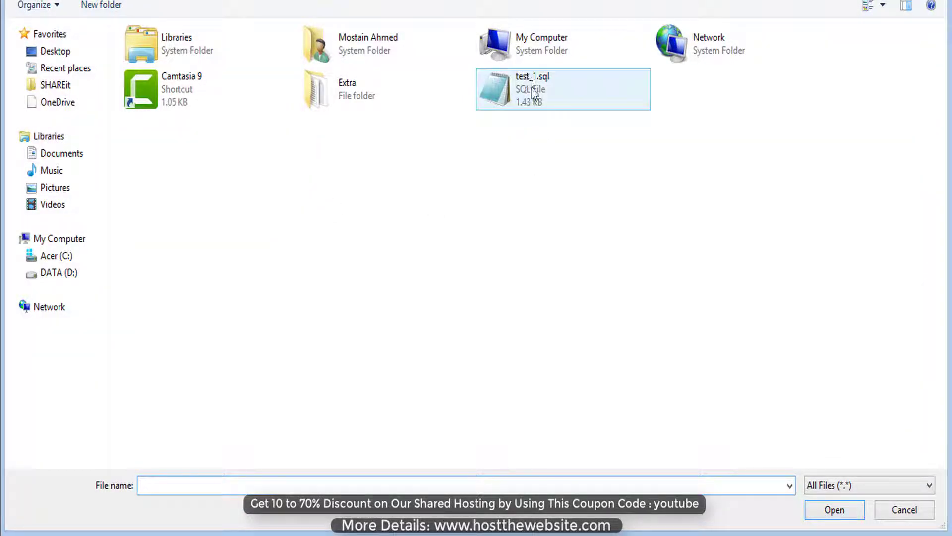
{"action": "left_click", "coordinate": [833, 507]}
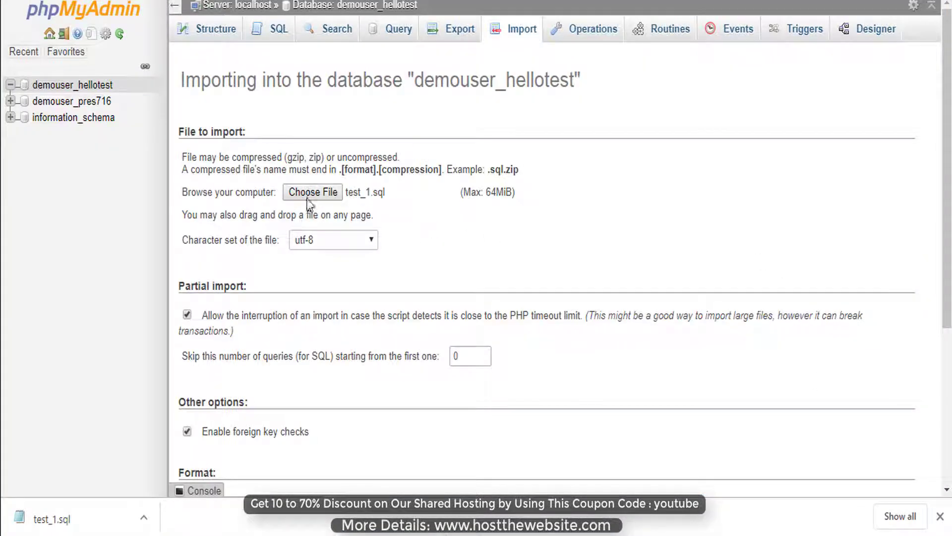
{"action": "left_click", "coordinate": [346, 193]}
{"action": "left_click", "coordinate": [902, 511]}
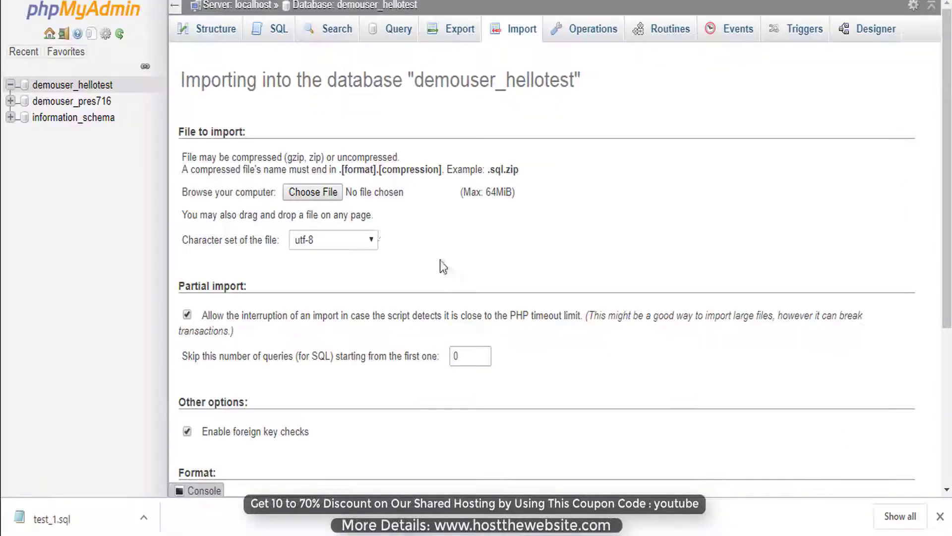
Import the file test_1.sql into the demouser_hellotest database using the SQL format
{"action": "left_click", "coordinate": [313, 194]}
{"action": "left_click", "coordinate": [533, 89]}
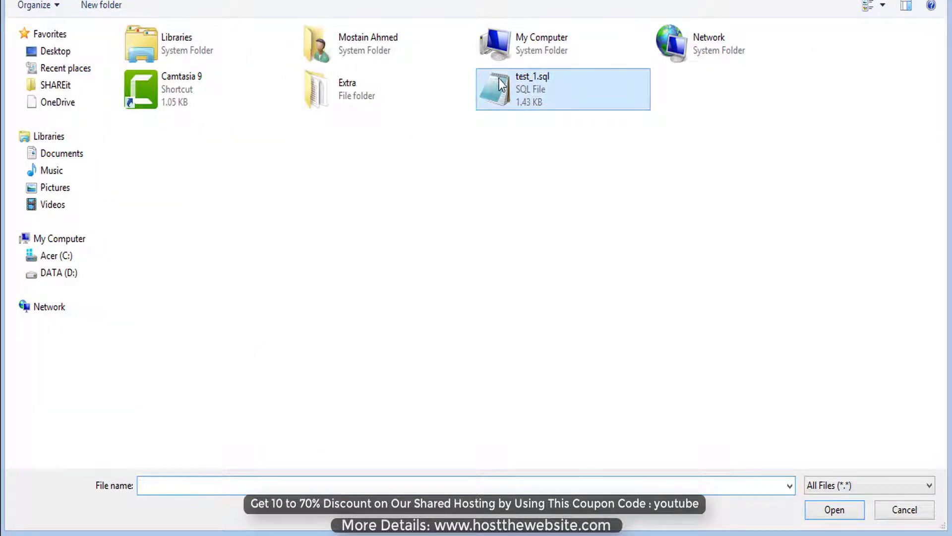
{"action": "left_click", "coordinate": [833, 511]}
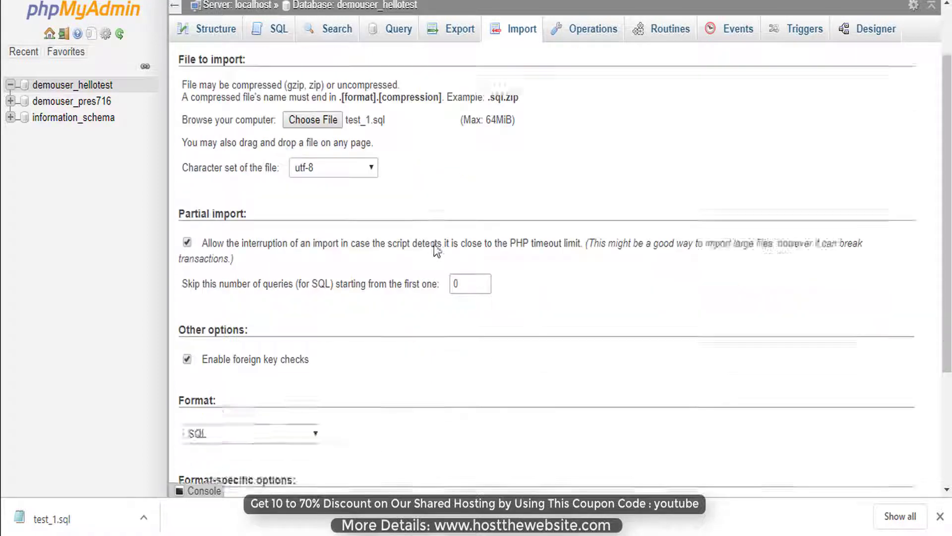
{"action": "scroll", "coordinate": [437, 251], "scroll_direction": "down", "scroll_amount": 3}
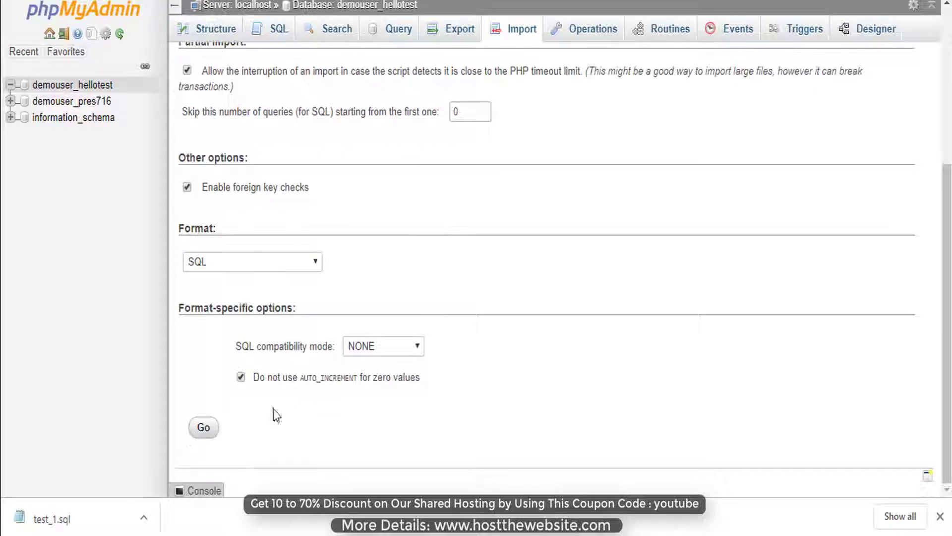
{"action": "left_click", "coordinate": [204, 428]}
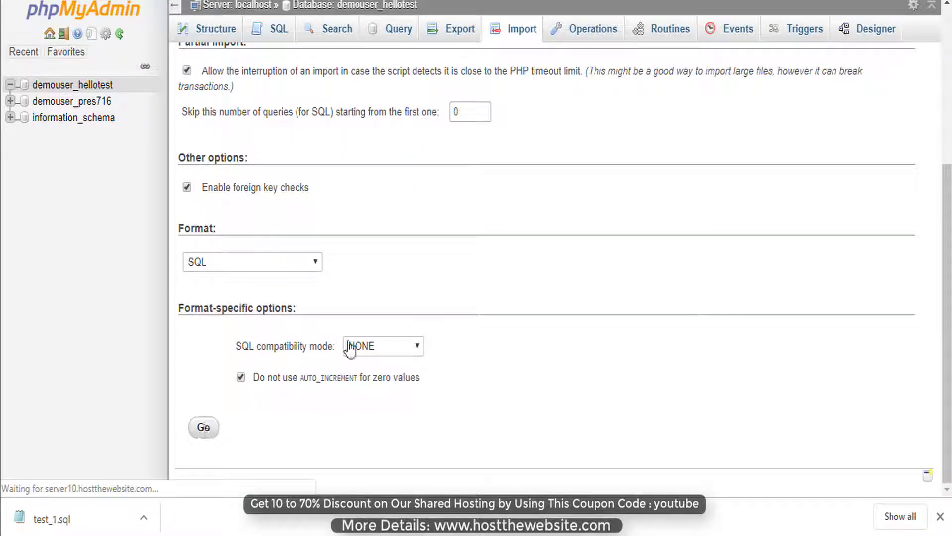
Review the executed import queries and browse the rows of the test_1 table
{"action": "scroll", "coordinate": [466, 251], "scroll_direction": "down", "scroll_amount": 15}
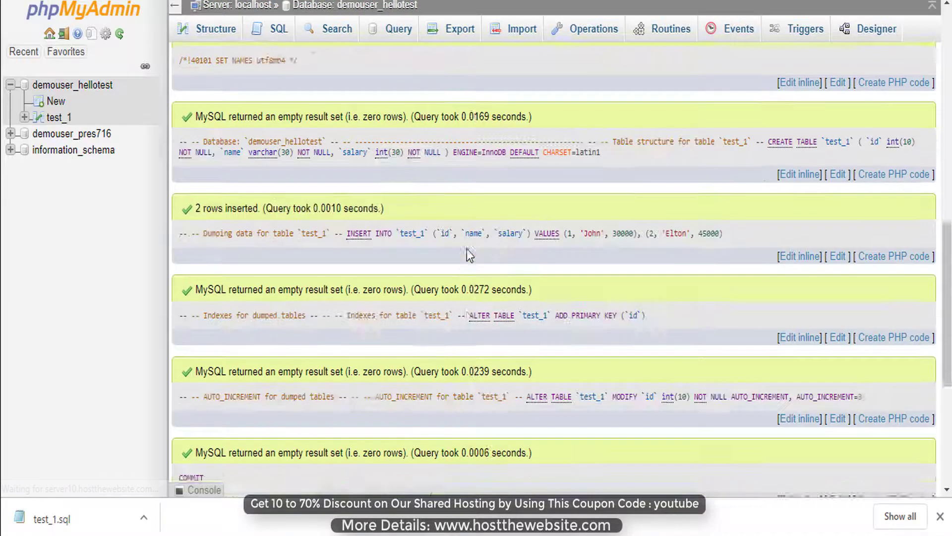
{"action": "scroll", "coordinate": [467, 261], "scroll_direction": "up", "scroll_amount": 15}
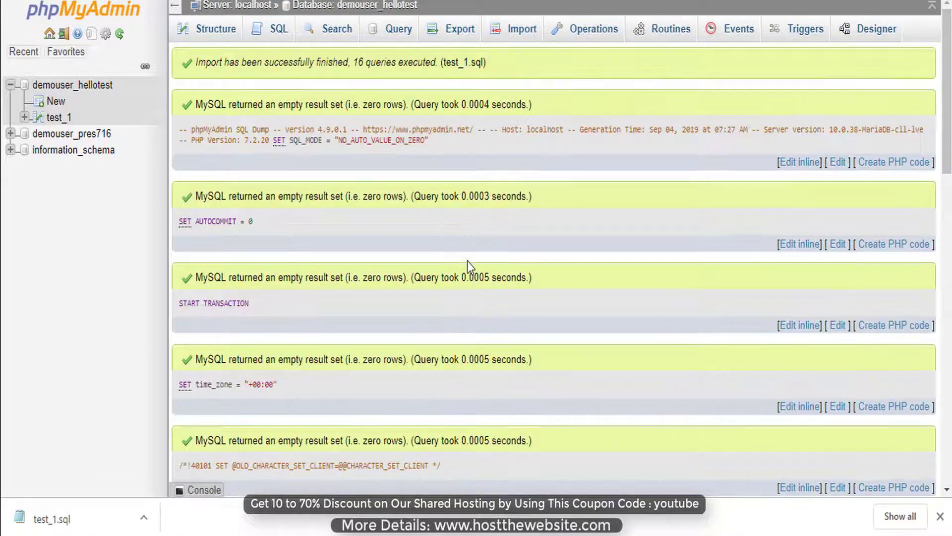
{"action": "left_click", "coordinate": [54, 119]}
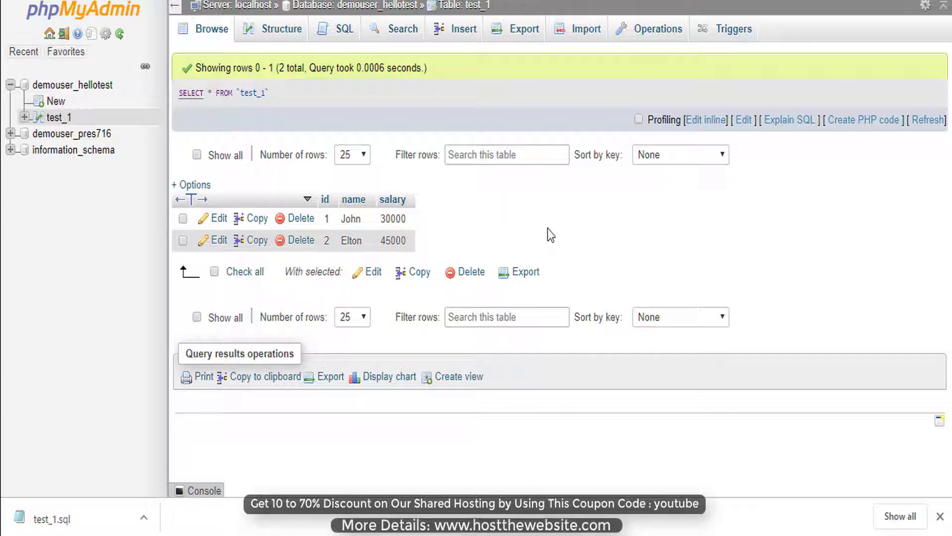
Export the test_1 table with the Quick method in SQL format
{"action": "left_click", "coordinate": [522, 31]}
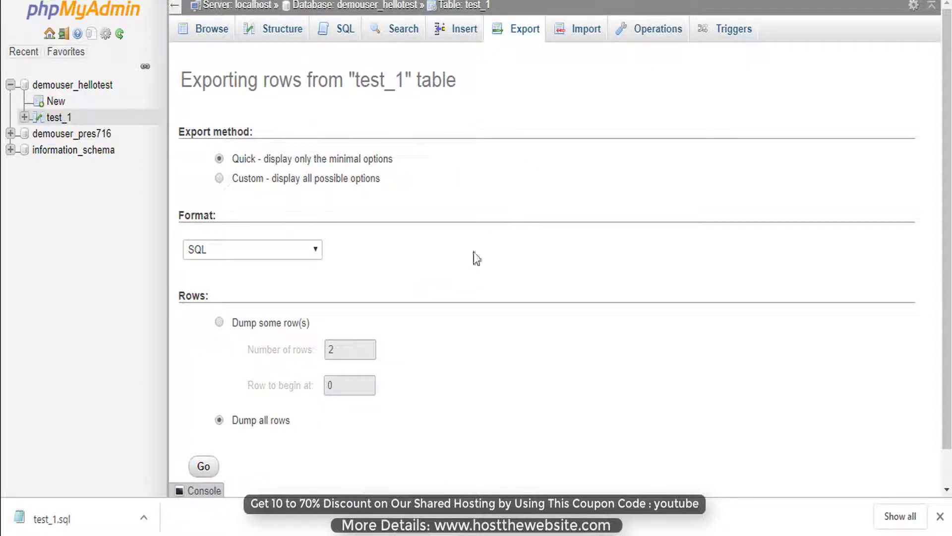
{"action": "left_click", "coordinate": [234, 182]}
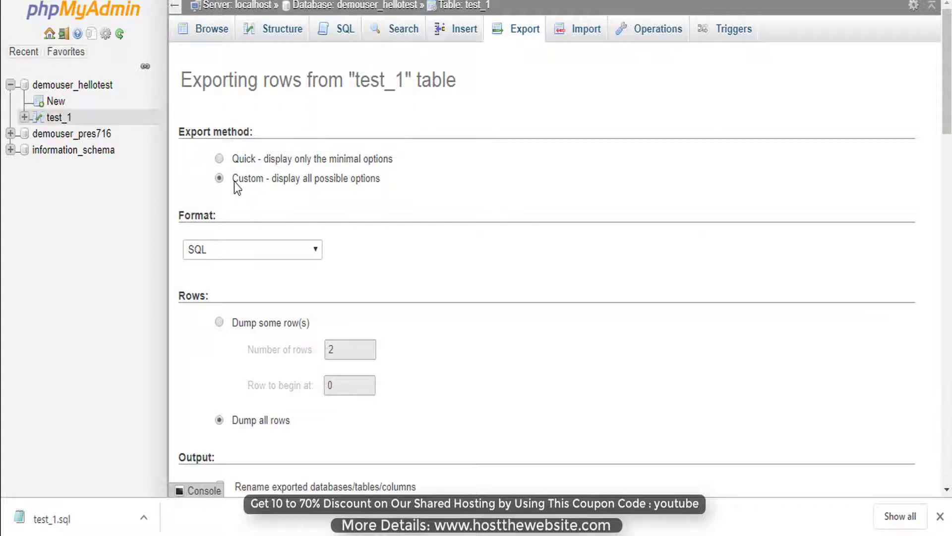
{"action": "left_click", "coordinate": [219, 158]}
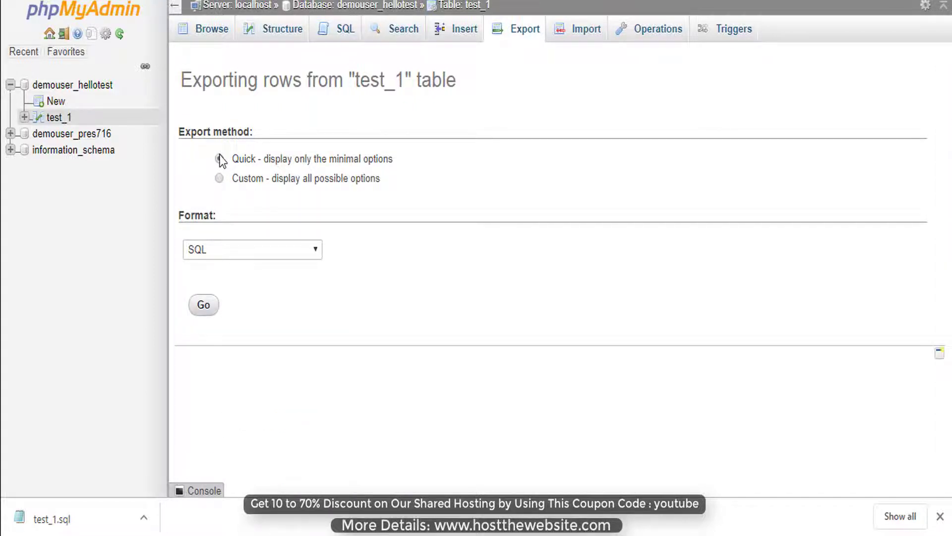
{"action": "left_click", "coordinate": [203, 305]}
Show the downloaded test_1.sql file in its folder, and close the folder window
{"action": "left_click", "coordinate": [144, 520]}
{"action": "left_click", "coordinate": [153, 459]}
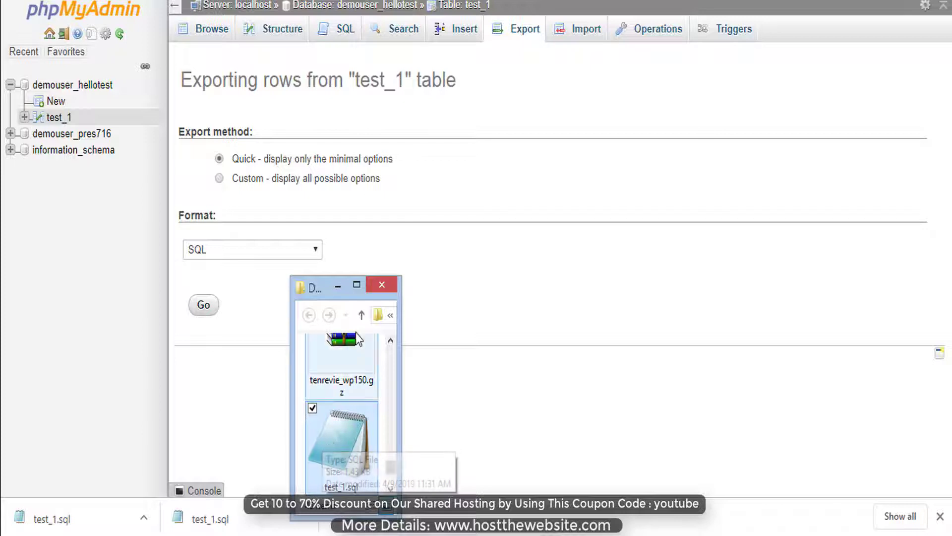
{"action": "left_click", "coordinate": [380, 281]}
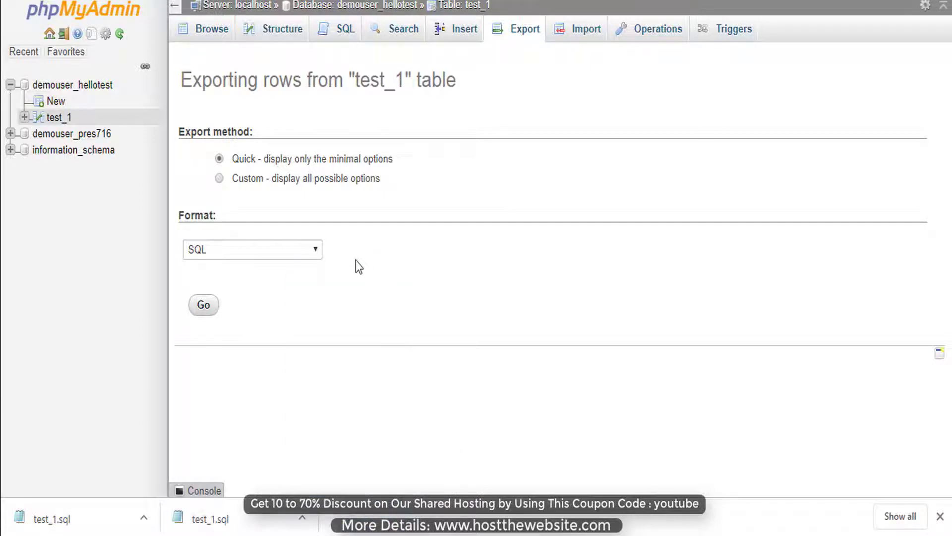
Open the form for a new table in the demouser_hellotest database and examine its table name and column name fields
{"action": "left_click", "coordinate": [56, 102]}
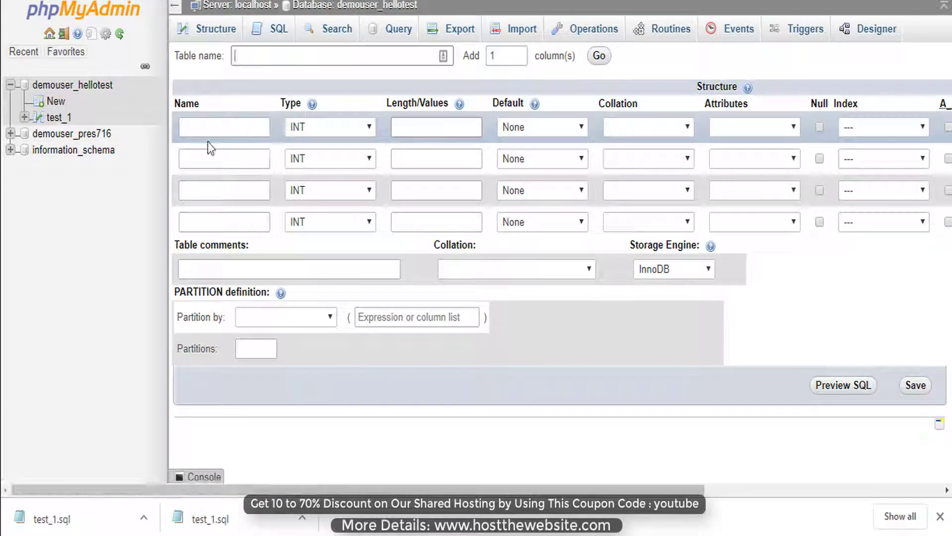
{"action": "left_click", "coordinate": [288, 62]}
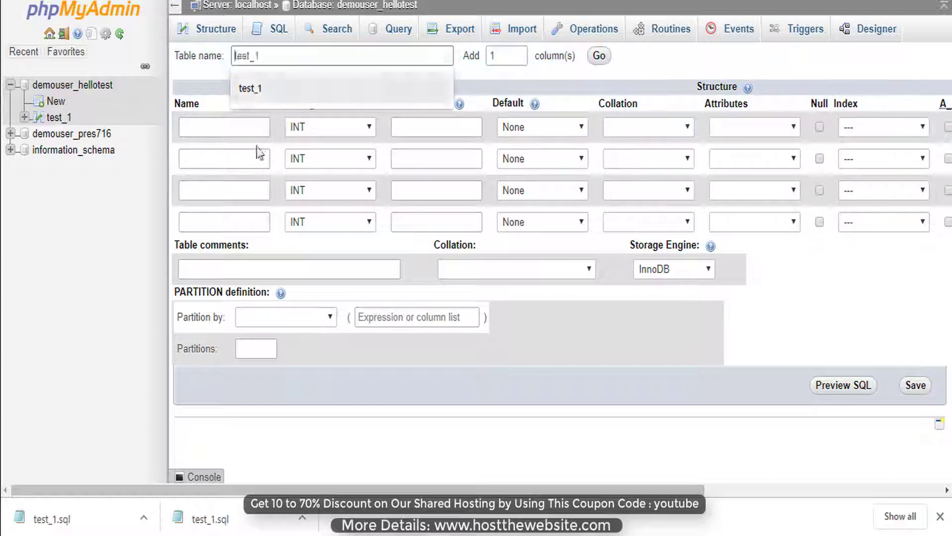
{"action": "left_click", "coordinate": [232, 125]}
{"action": "left_click", "coordinate": [212, 158]}
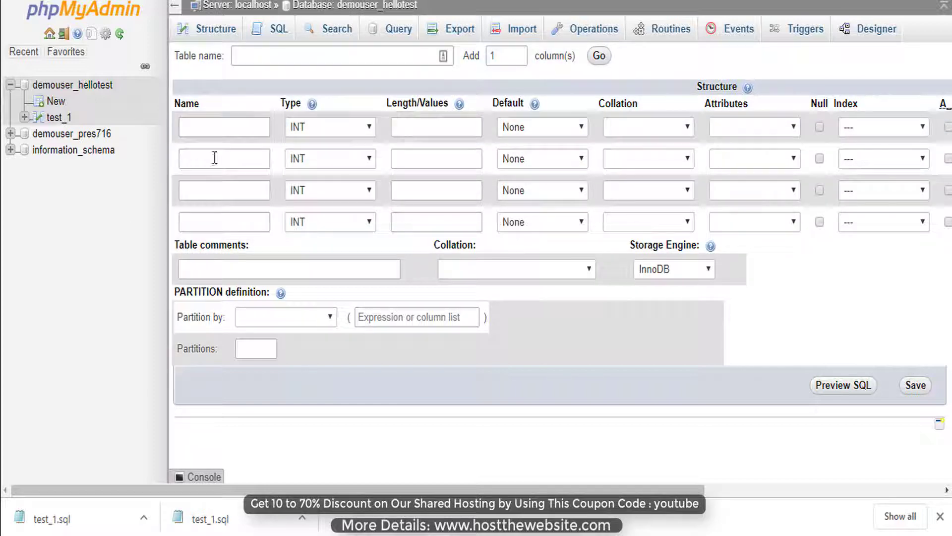